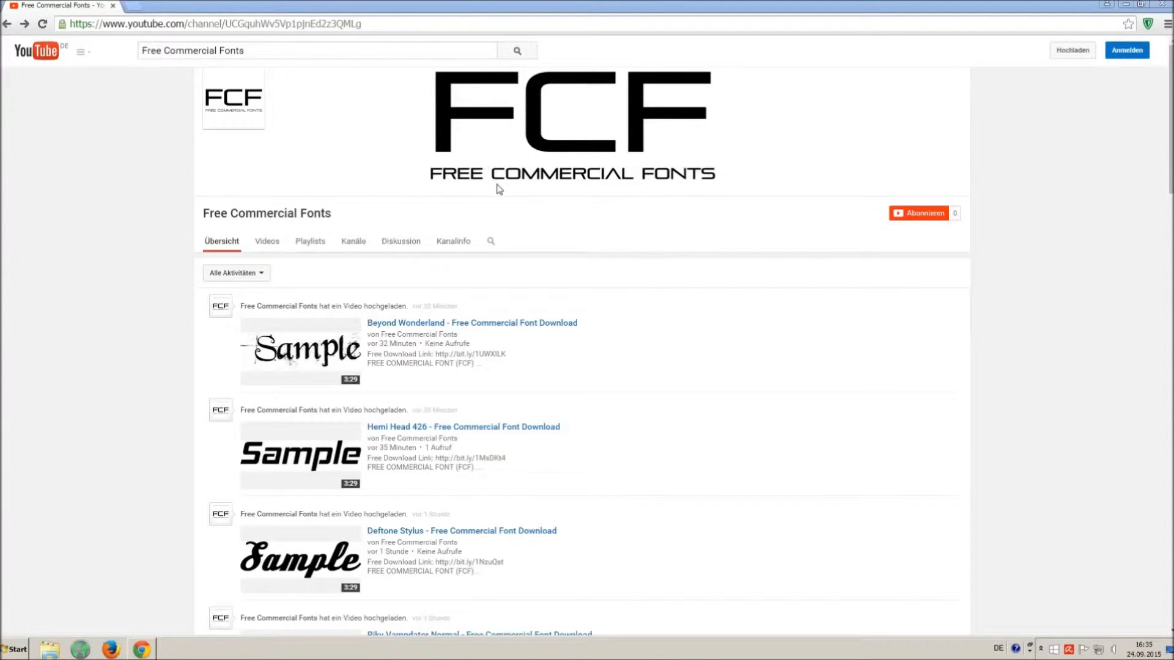
Step: Scroll down the Free Commercial Fonts channel page and open the Riky Vampdator Normal video
drag(324, 52, 92, 51)
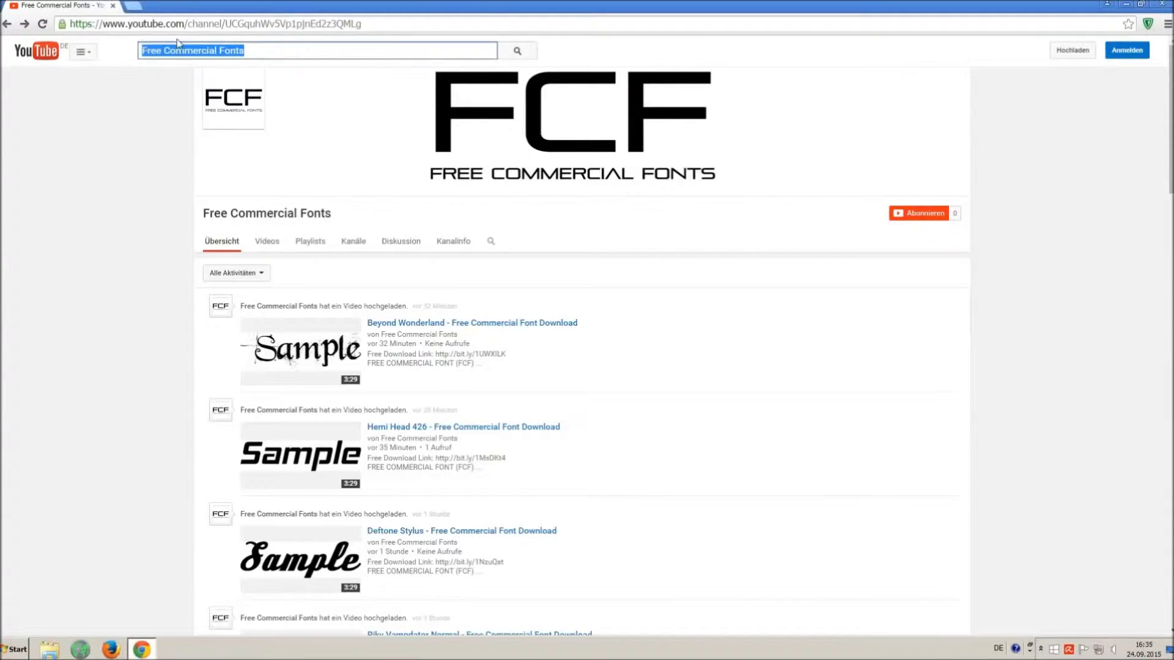
click(297, 51)
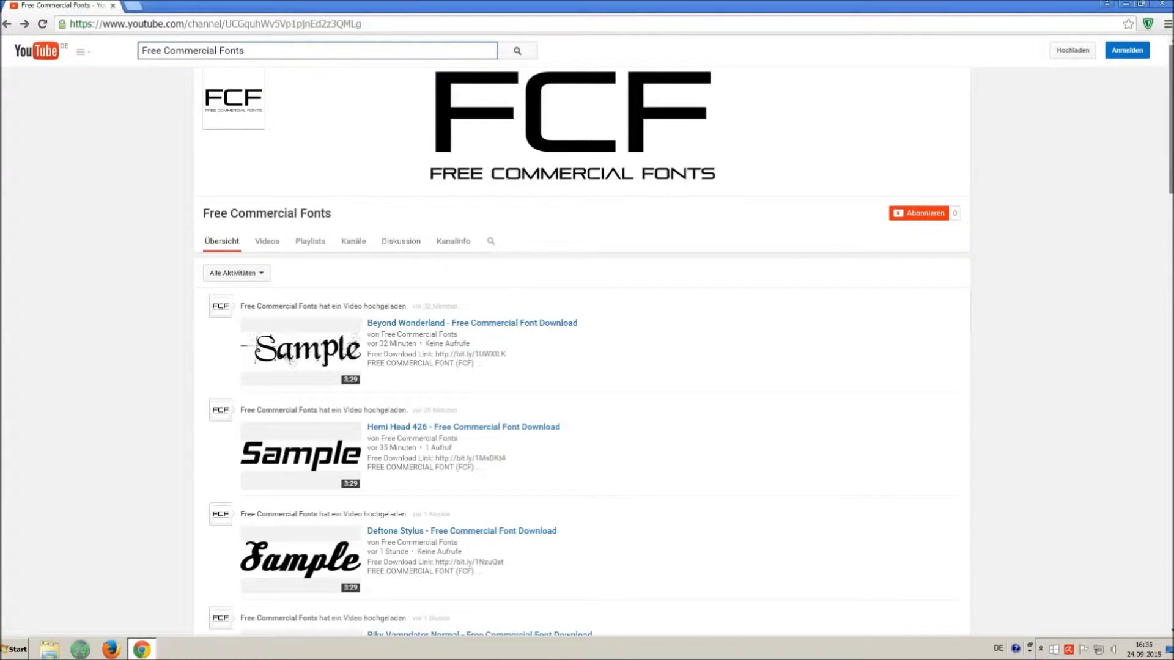
scroll(587, 349, down, 2)
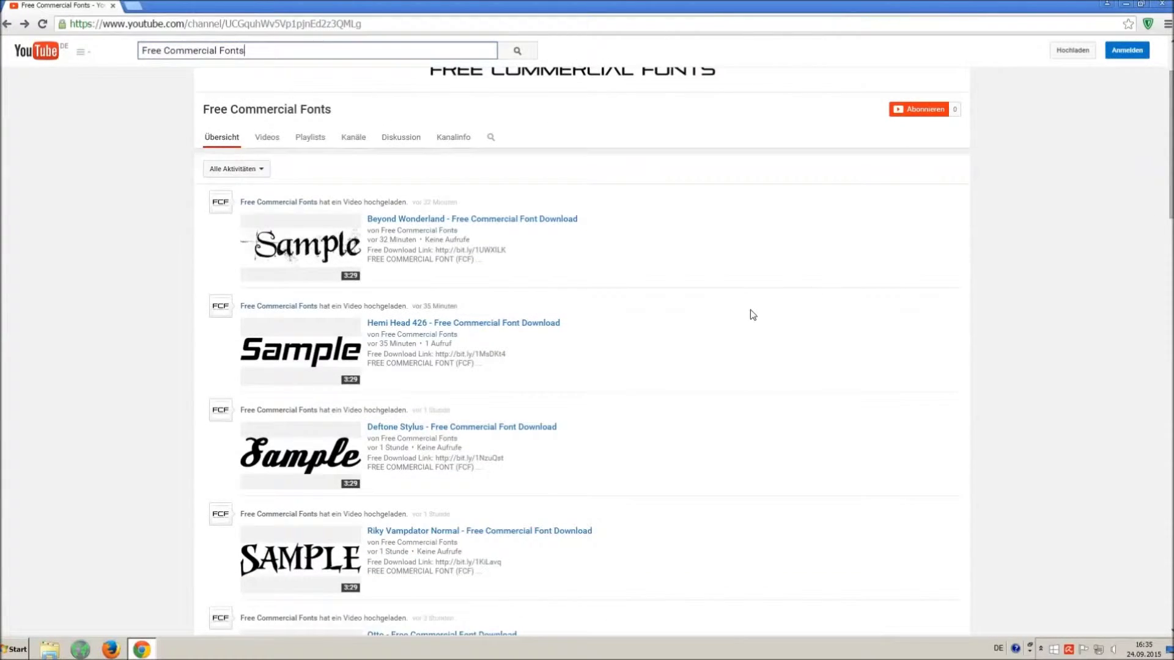
scroll(750, 309, down, 1)
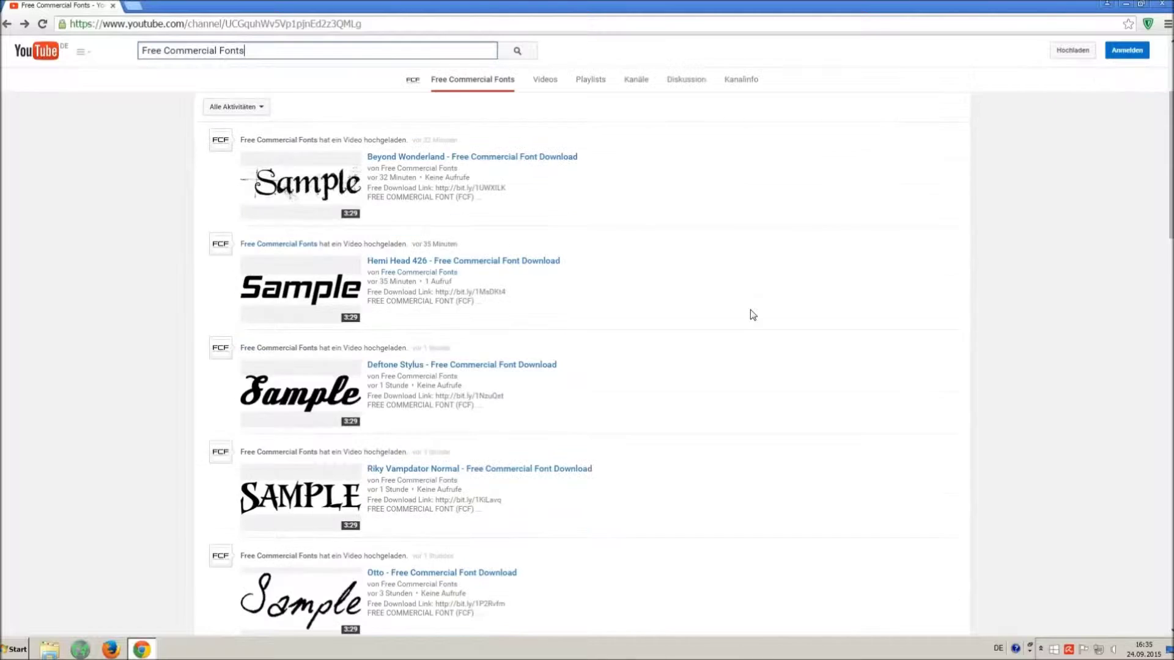
click(391, 472)
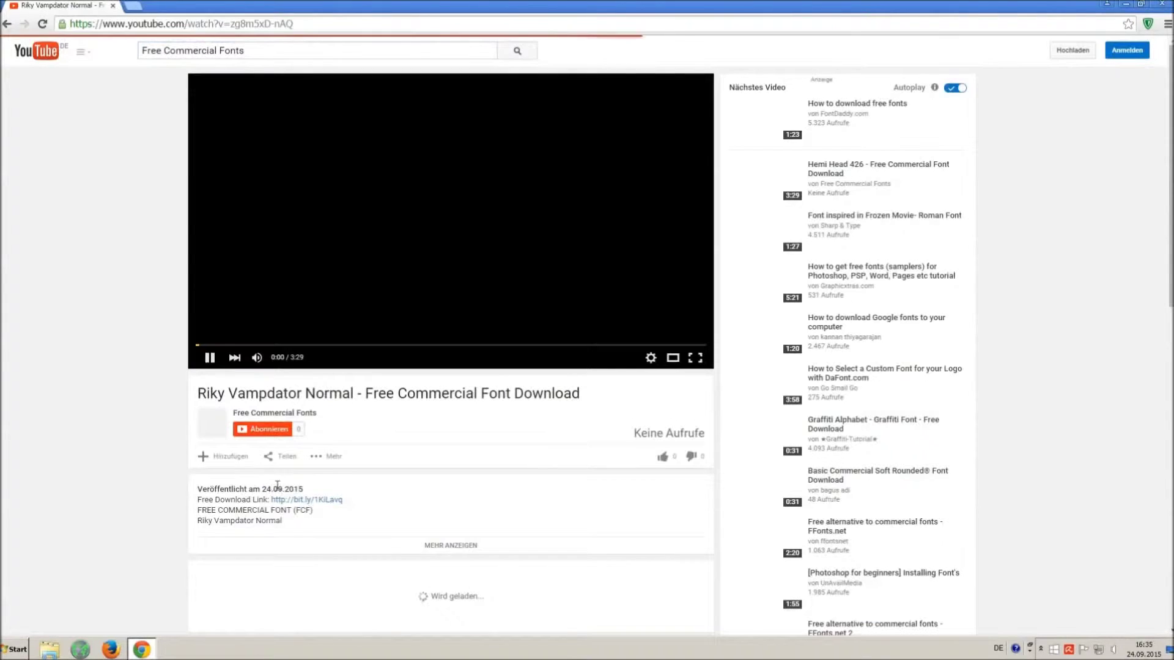
Step: Pause the video and expand its description to reach the free download link
click(206, 357)
click(443, 546)
scroll(402, 524, down, 2)
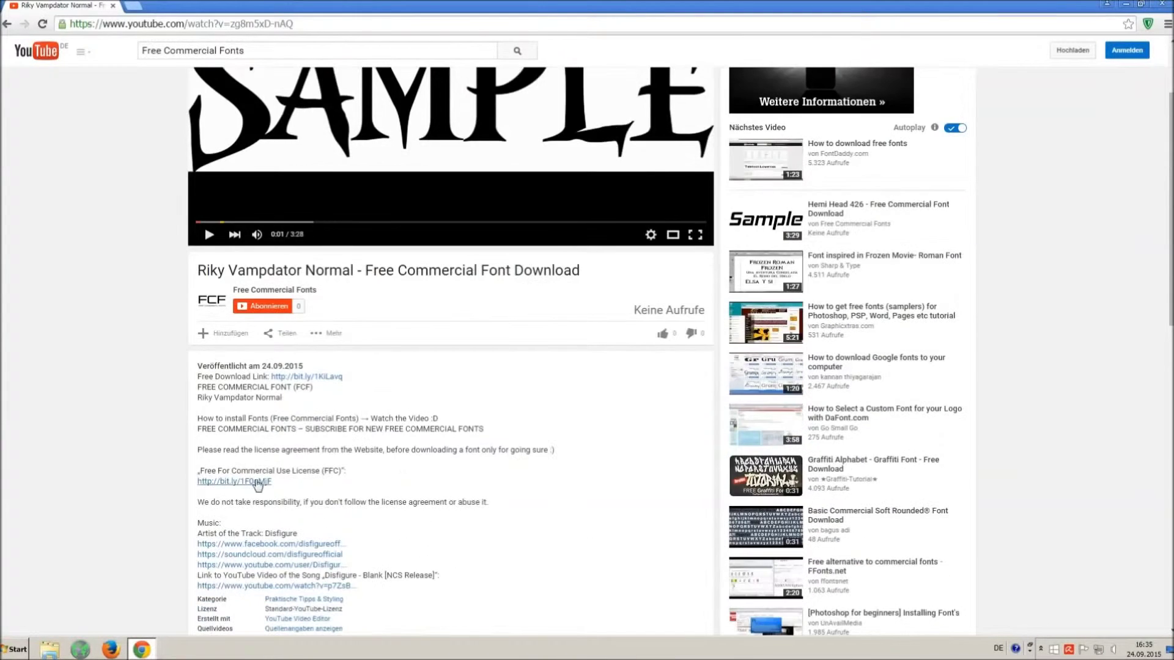
drag(197, 450, 287, 479)
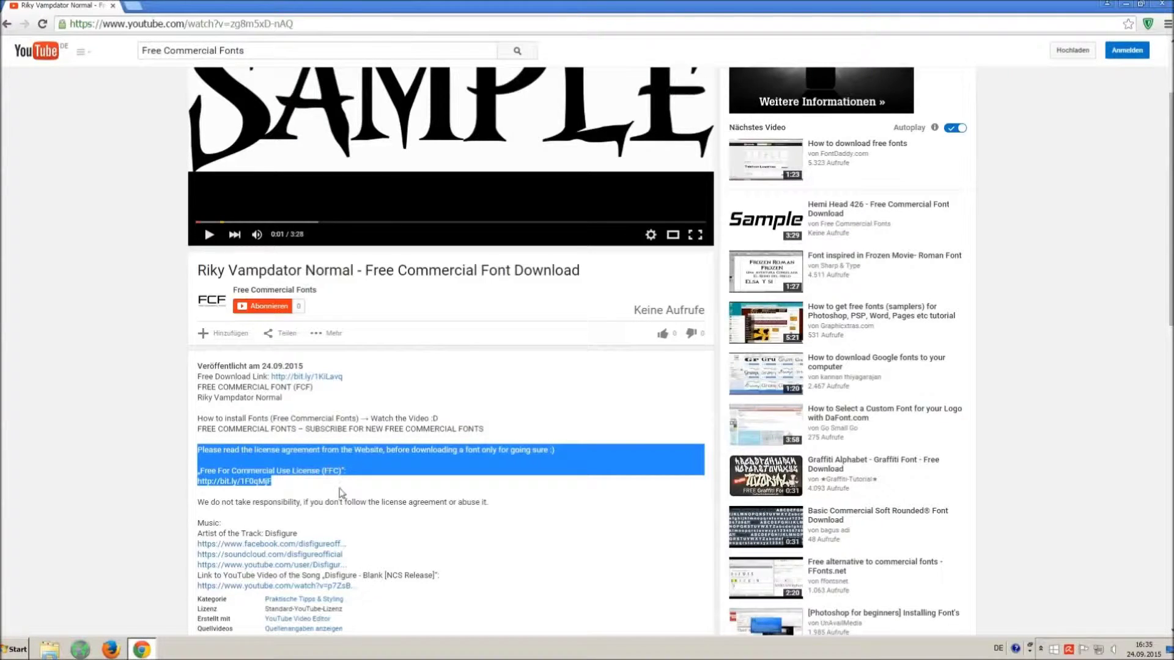
click(338, 495)
scroll(338, 495, up, 2)
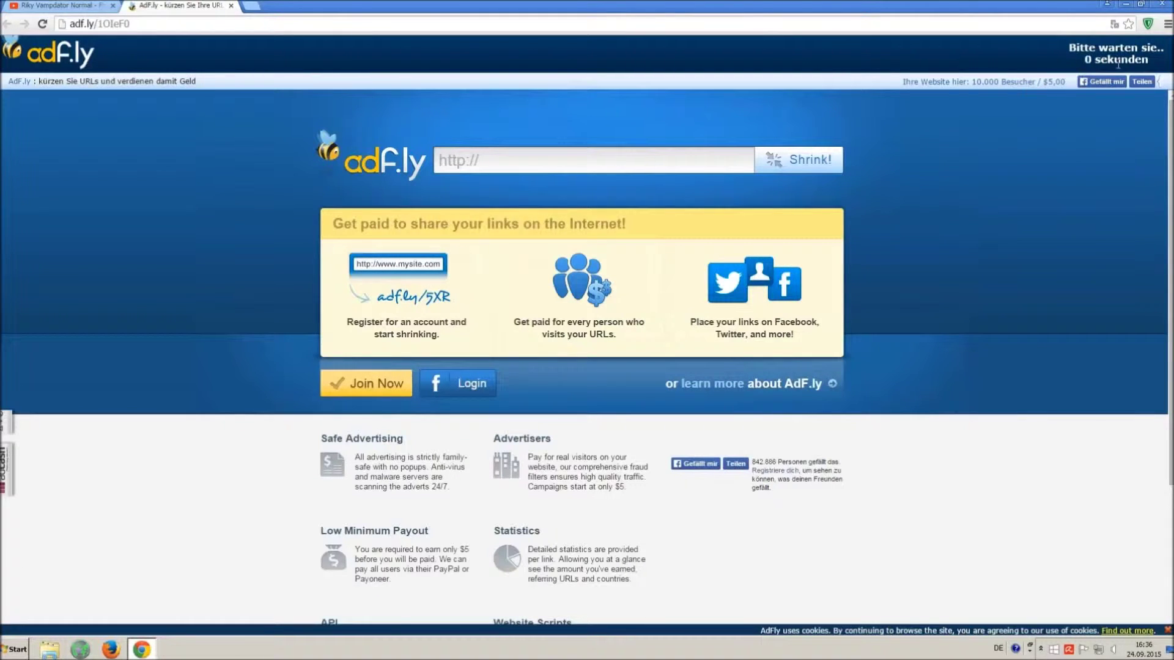
Step: Skip the adf.ly ad pages to land on the 1001fonts Riky Vampdator Normal page
click(1102, 55)
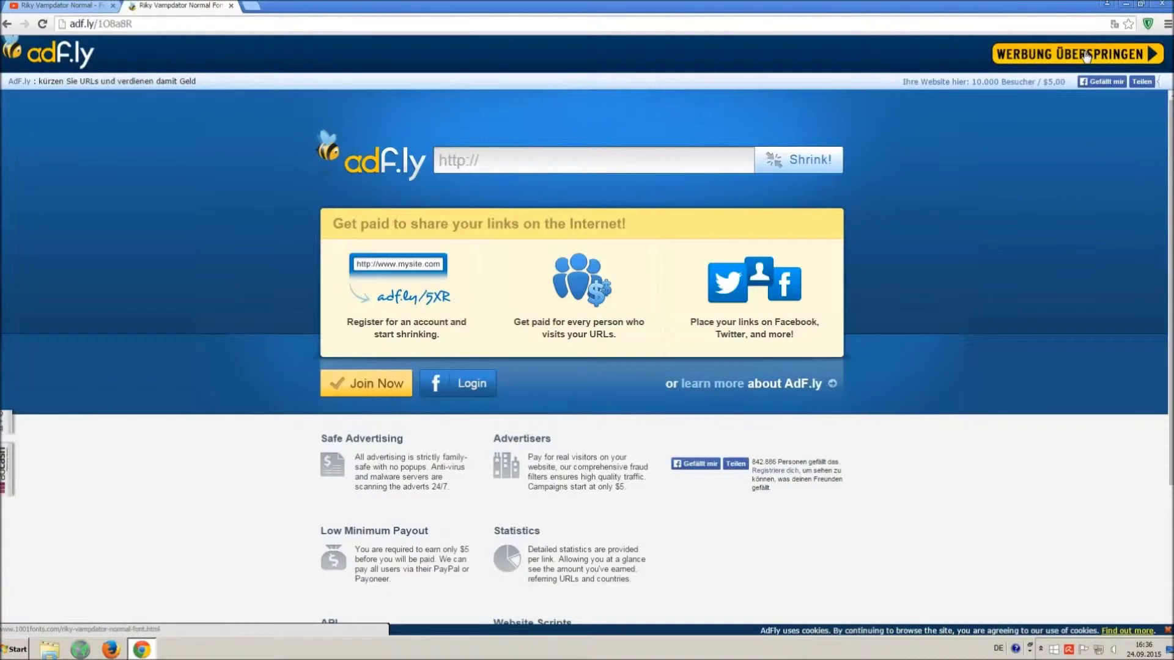
click(1086, 55)
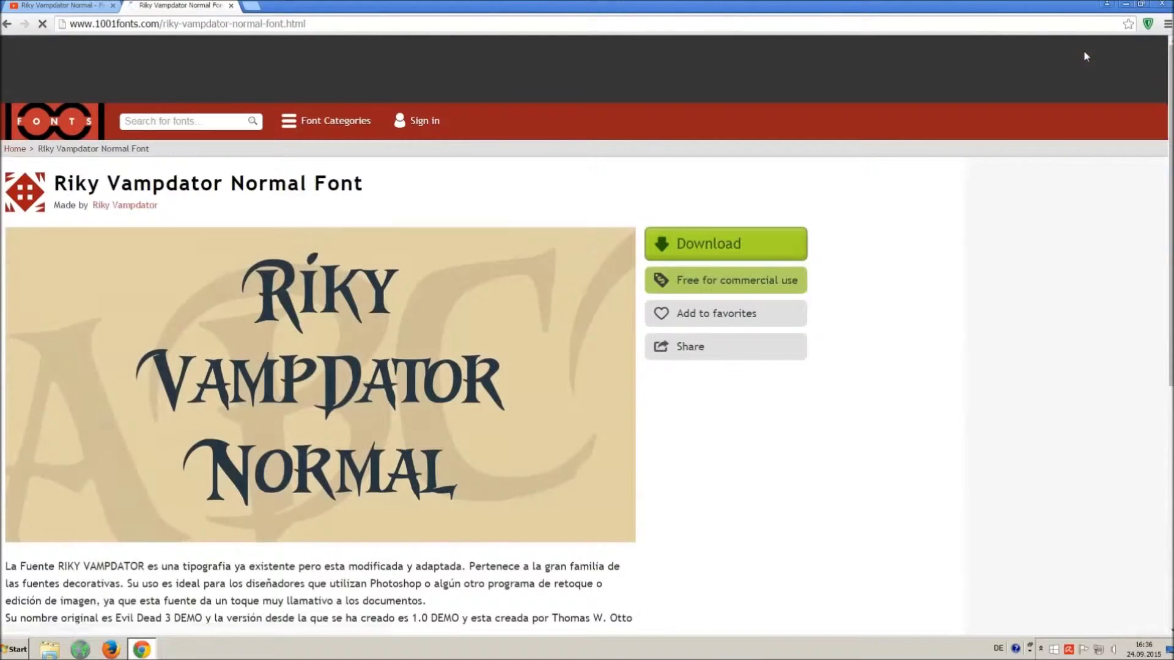
Step: Scroll to the Styles section and download riky-vampdator-normal.ttf
drag(54, 184, 427, 186)
click(441, 196)
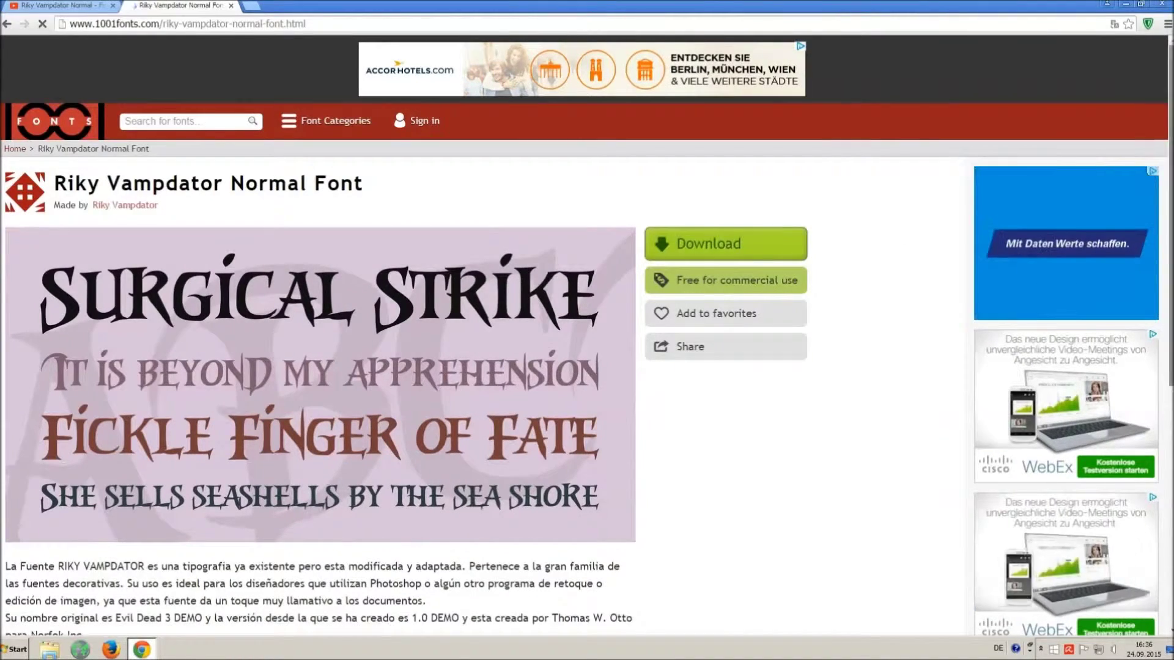
scroll(691, 256, down, 3)
scroll(690, 256, down, 4)
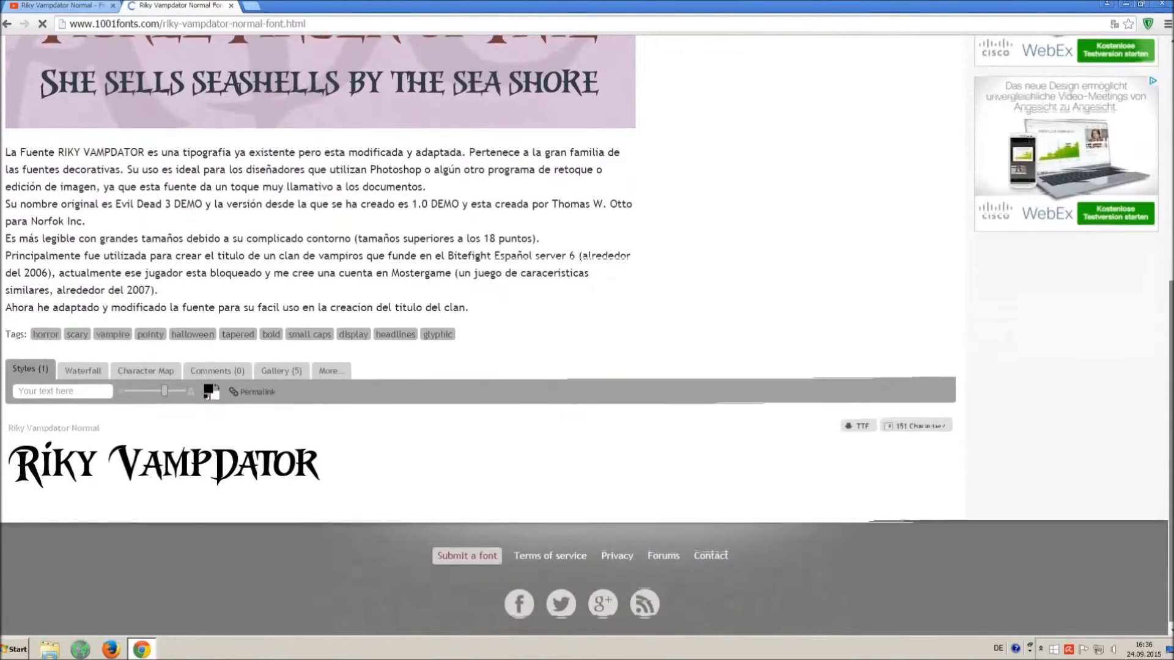
click(856, 425)
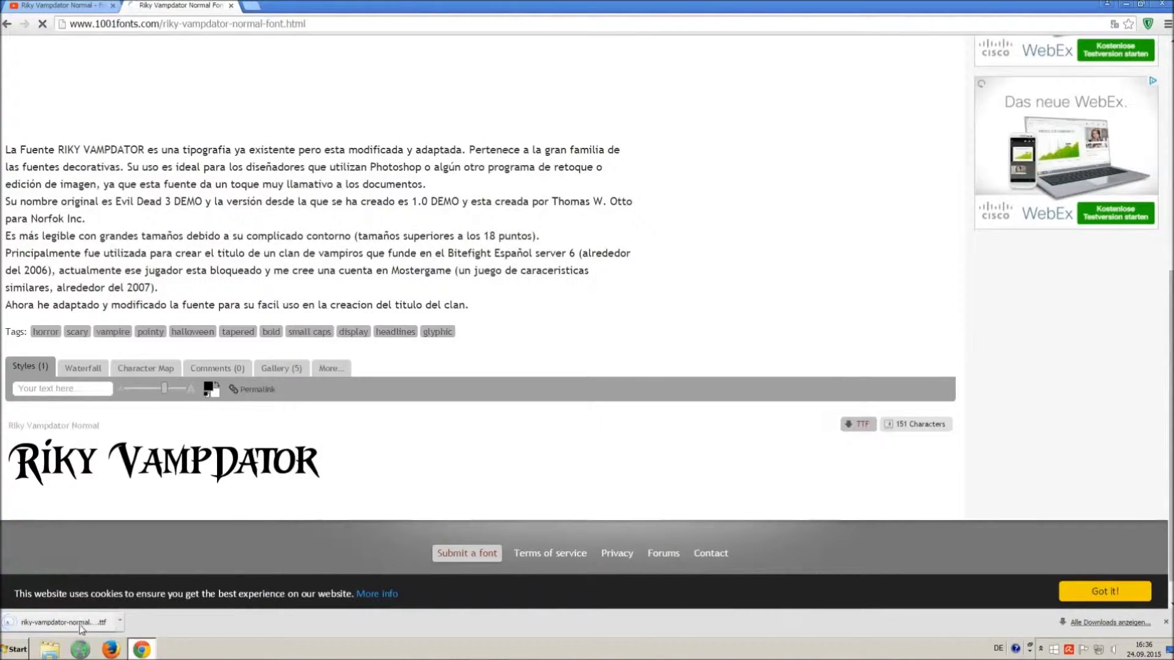
Step: Search 'font' in the Control Panel and open the Fonts folder listing 208 fonts
click(8, 650)
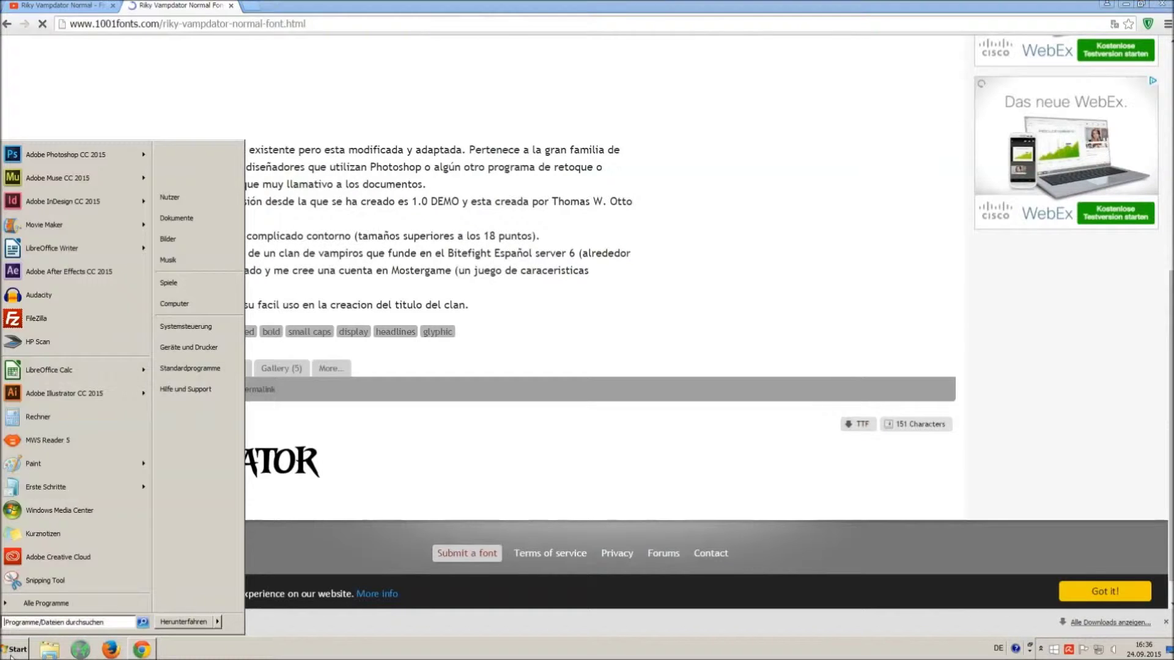
click(185, 327)
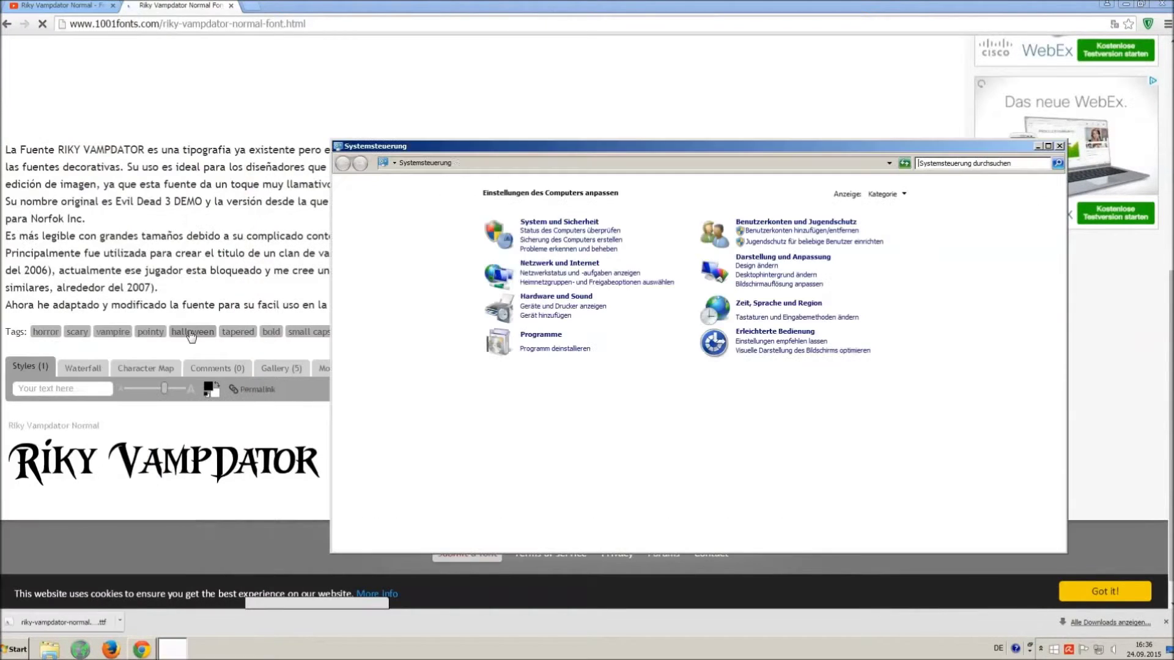
click(949, 164)
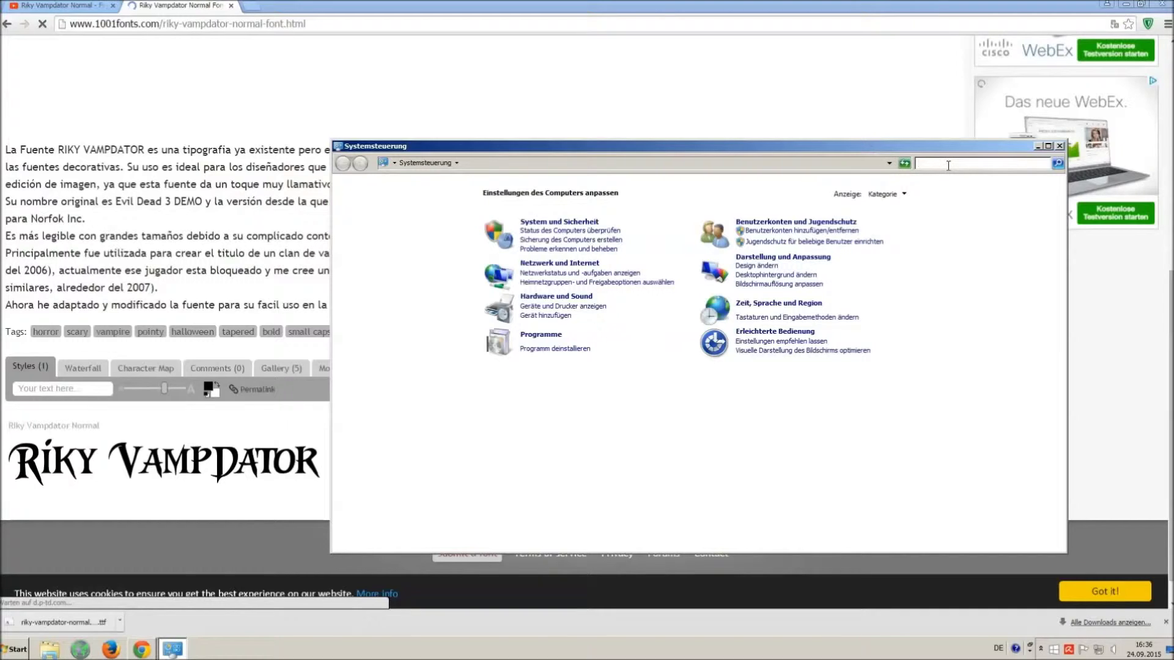
text(font)
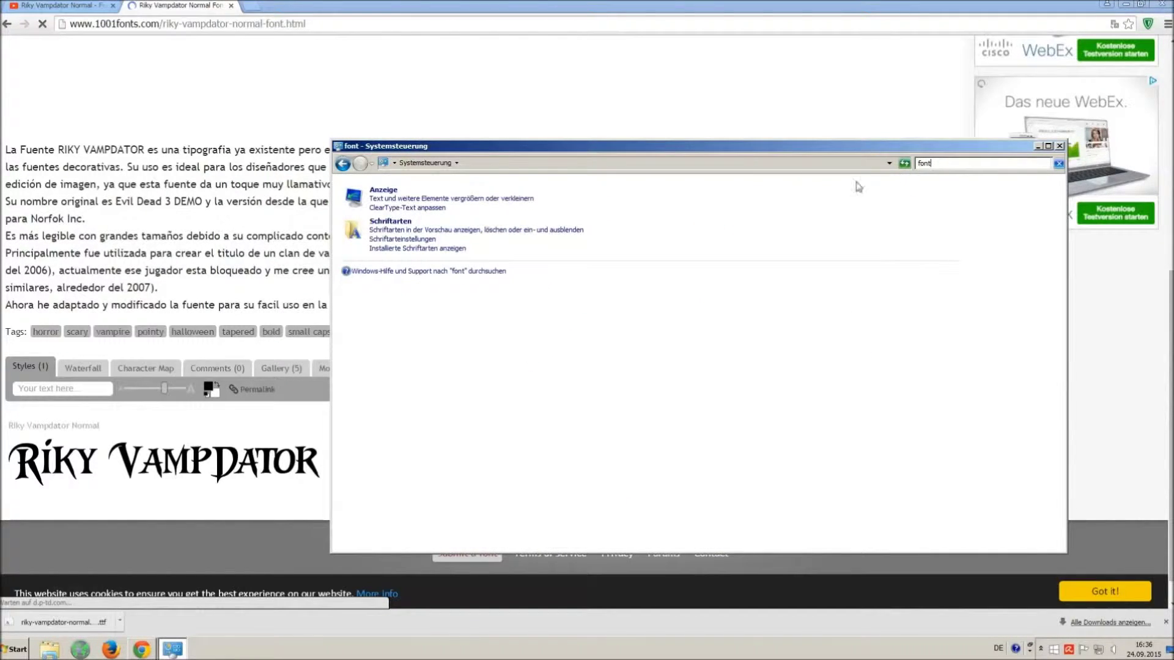
click(398, 223)
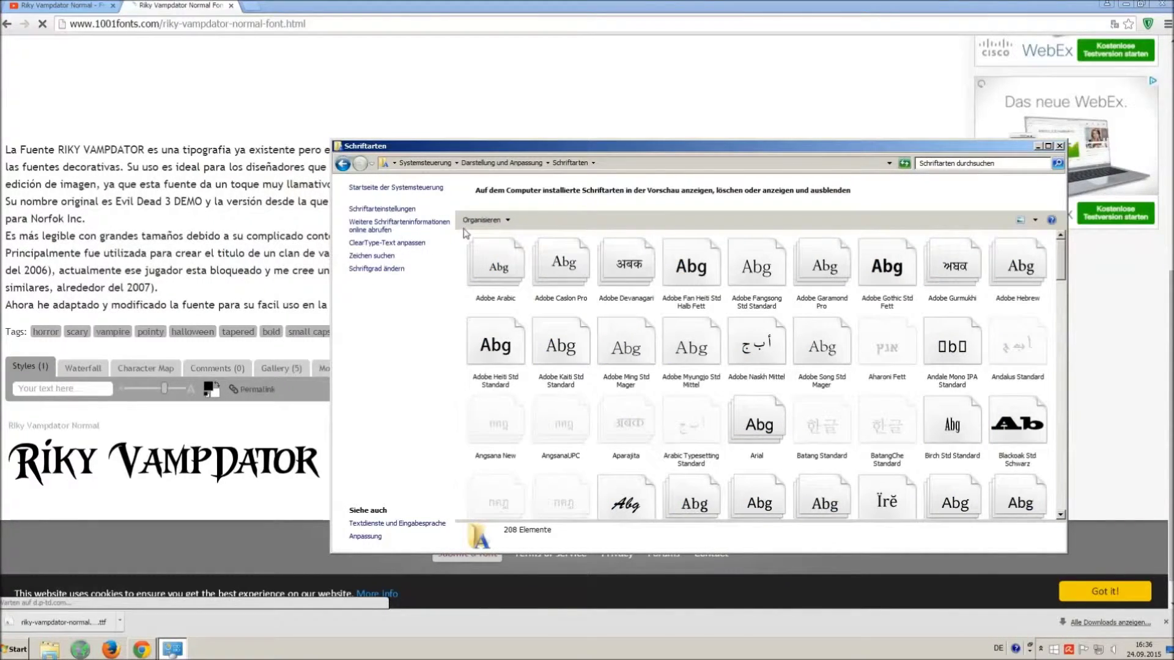
drag(470, 237, 575, 186)
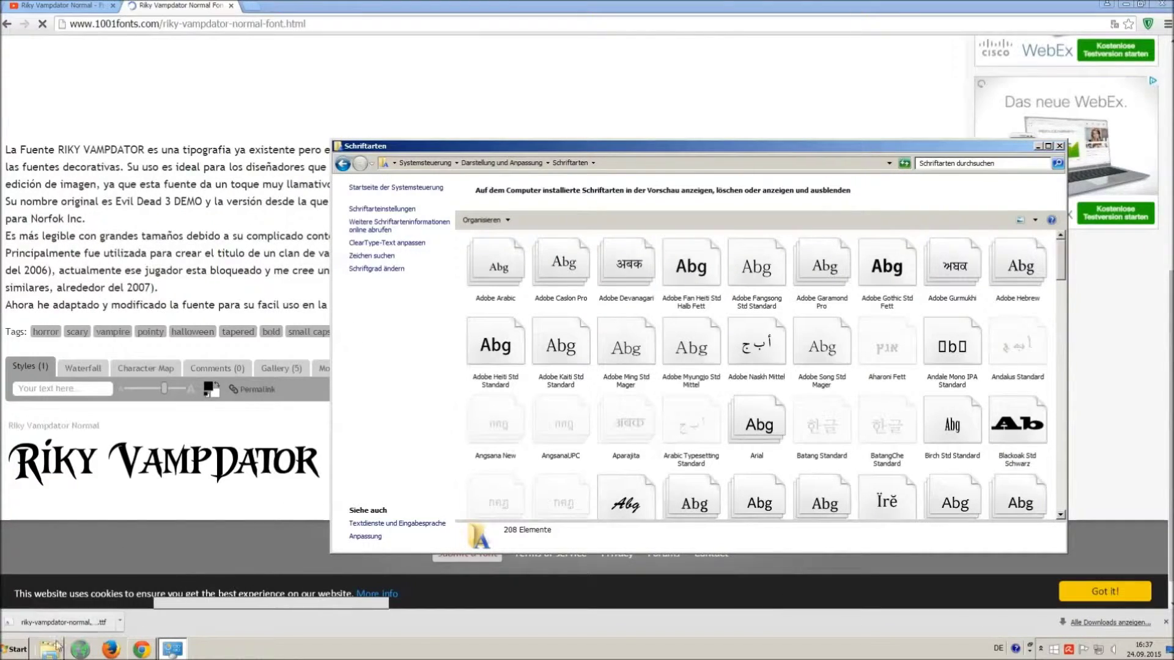
click(17, 650)
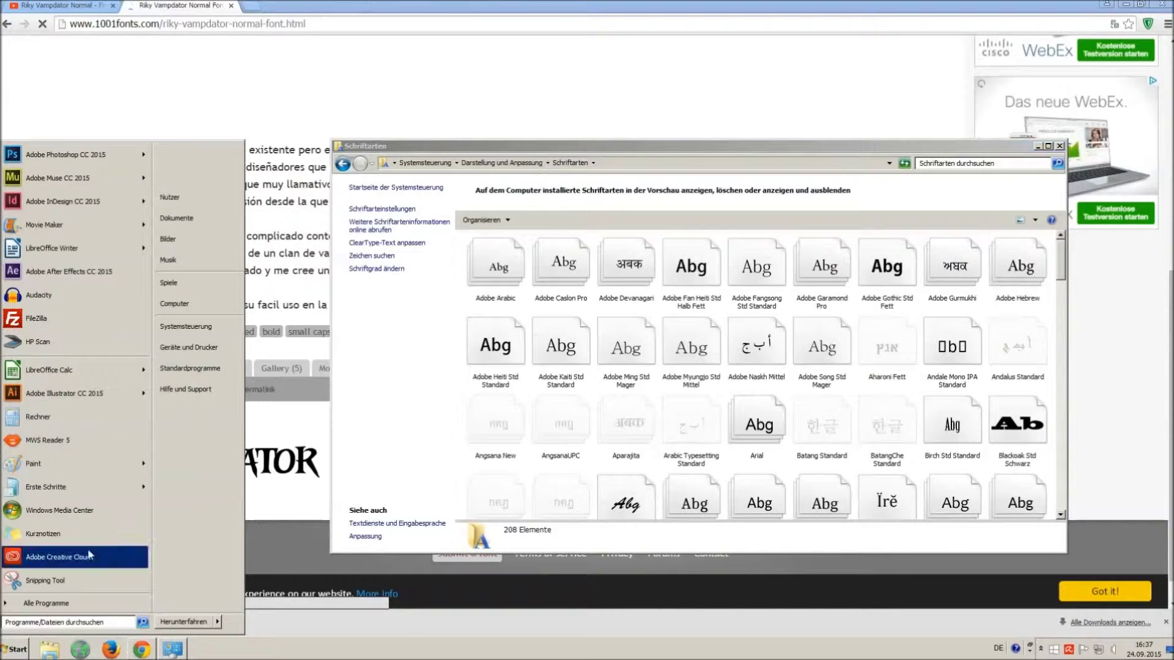
Step: Drag riky-vampdator-normal.ttf from Downloads into the Fonts folder, then close both windows
click(216, 303)
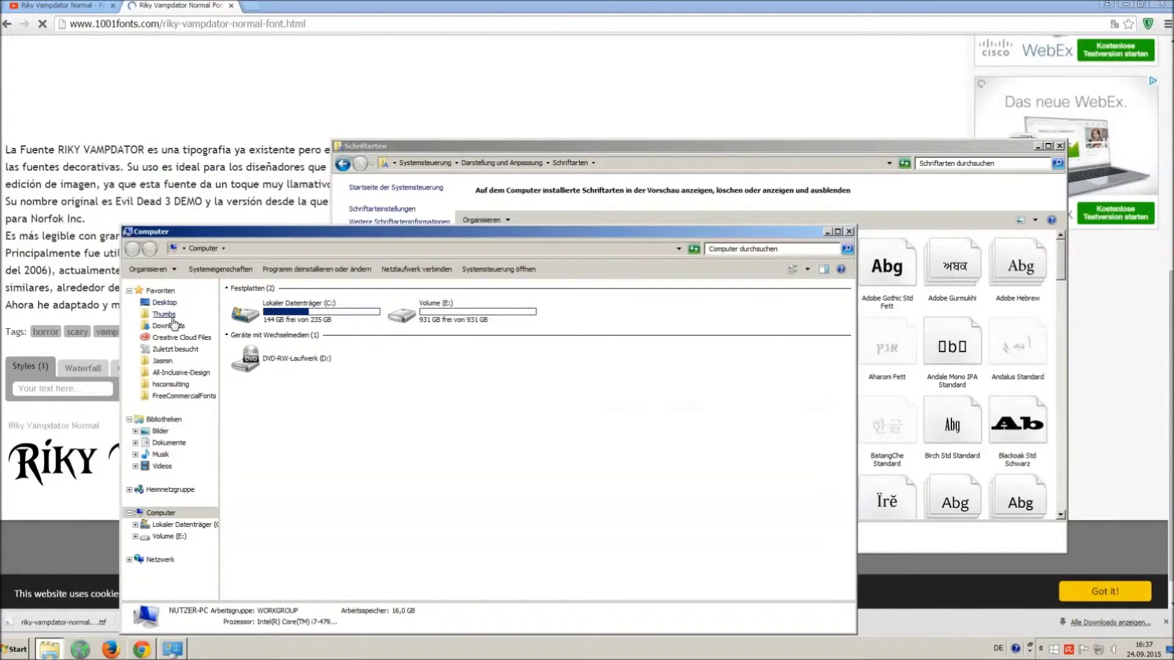
click(168, 326)
drag(316, 244, 297, 416)
drag(263, 489, 598, 320)
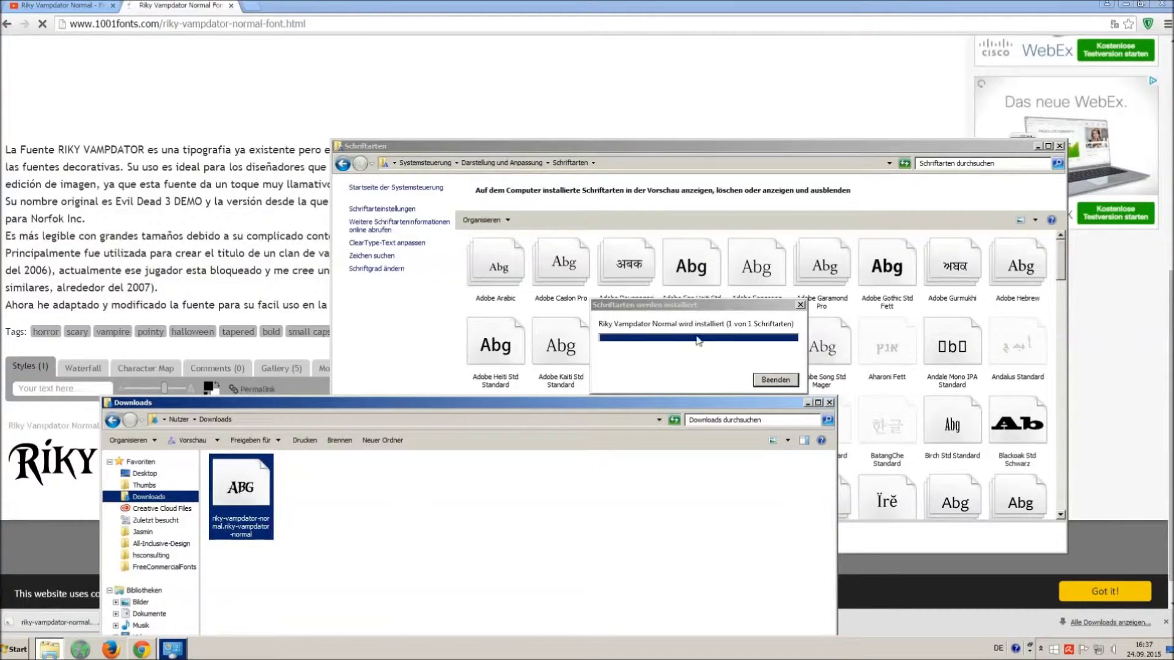
click(829, 402)
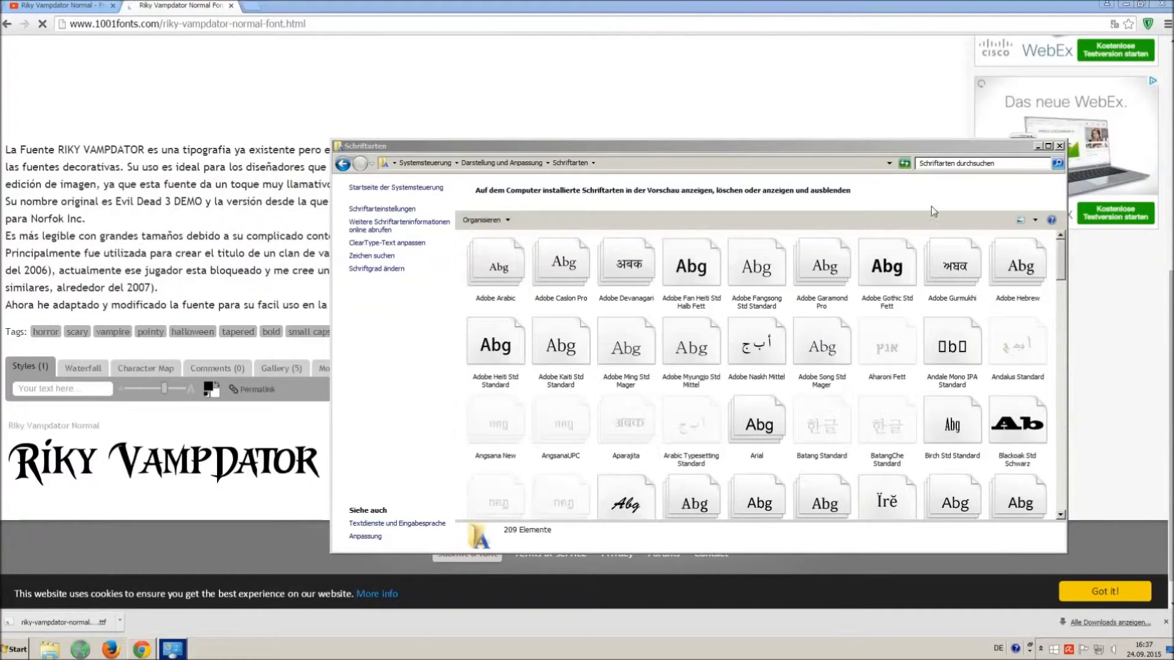
click(1060, 146)
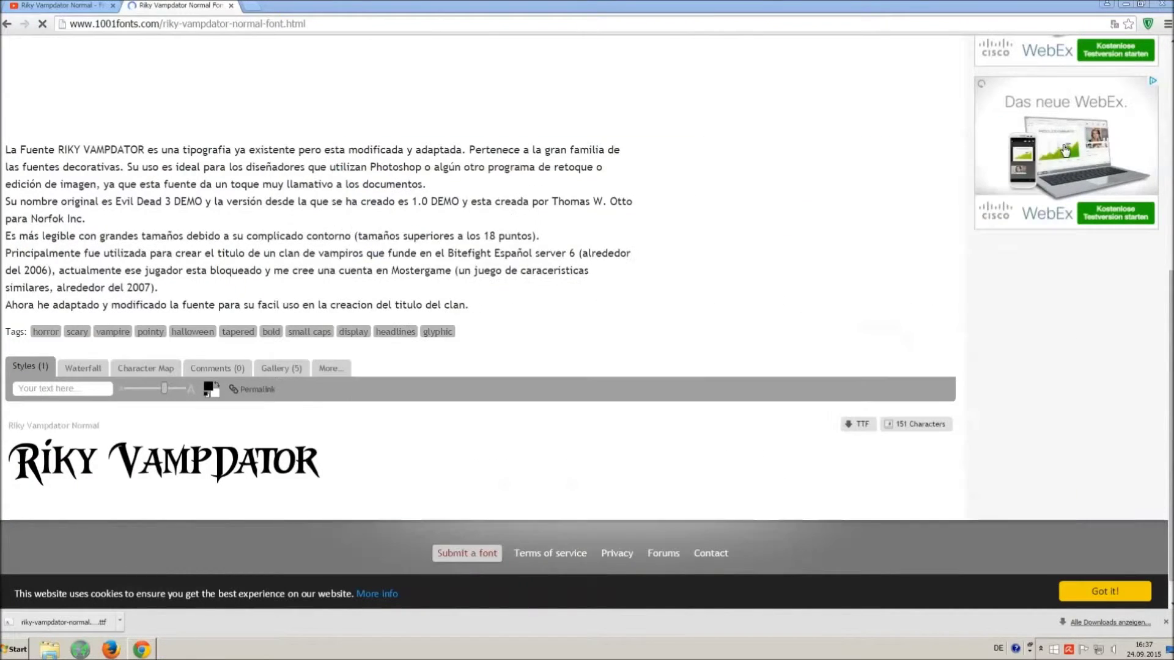
Step: Close the 1001fonts tab, minimize Chrome, and launch a blank LibreOffice Writer document
click(233, 6)
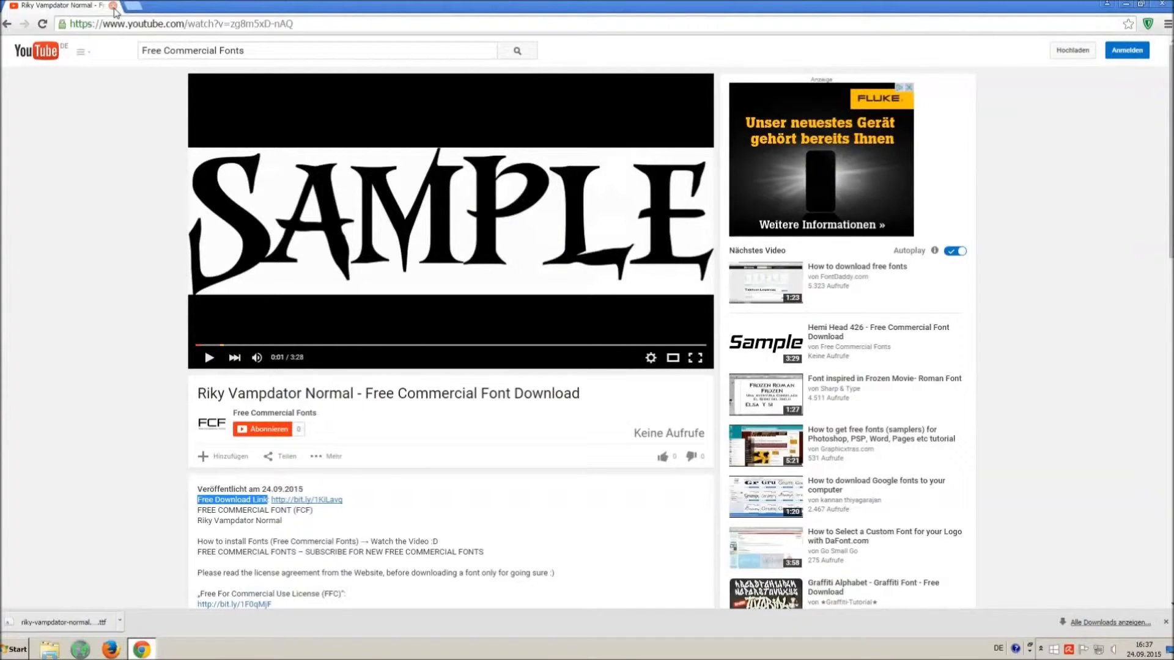
click(1126, 4)
double_click(25, 140)
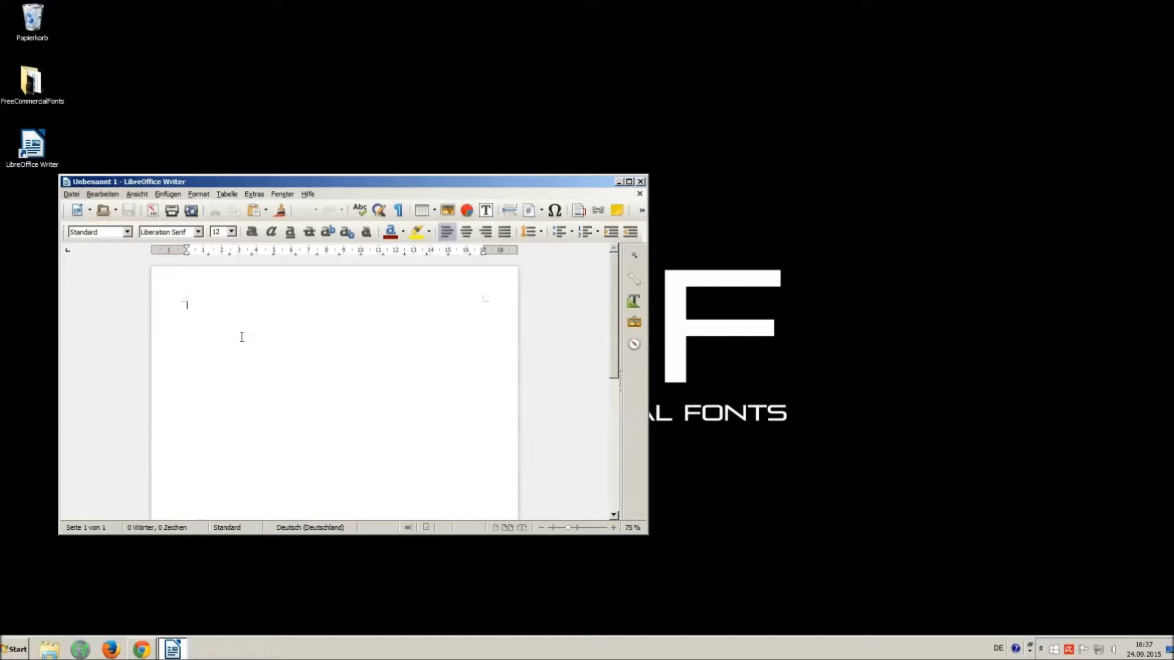
Step: Type 'O MG THIS VOICE IS SO ANNOYING !!! :)', select it, and clear the font name box
text(oICE IS SO ANNOYING)
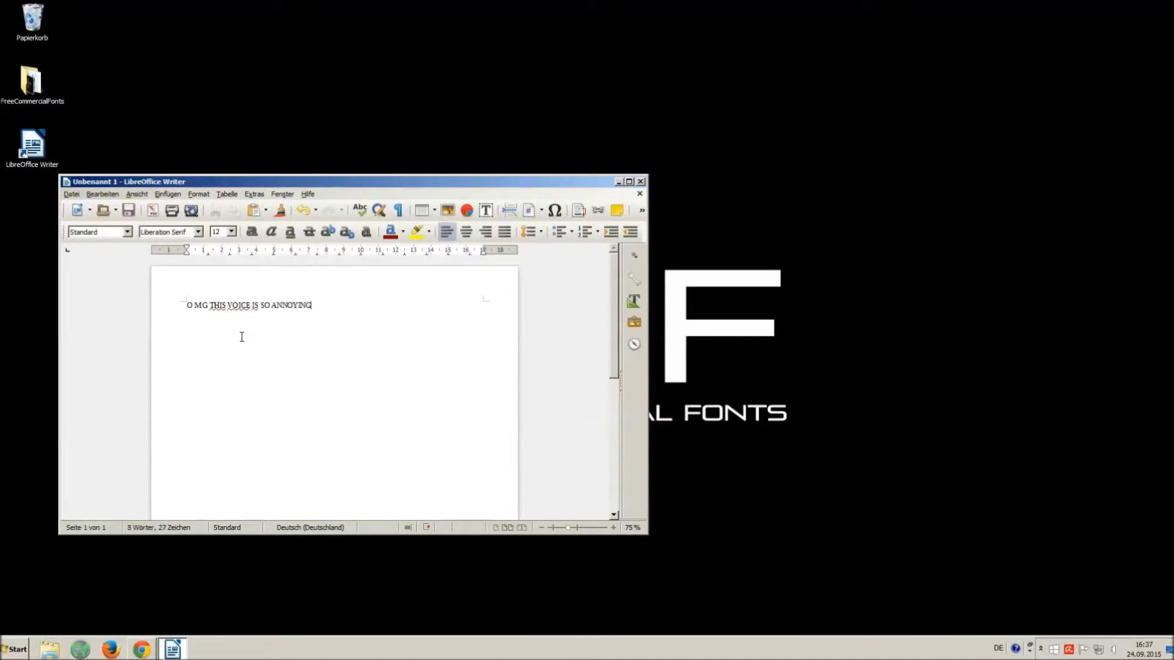
text(!! :)
key(ctrl+a)
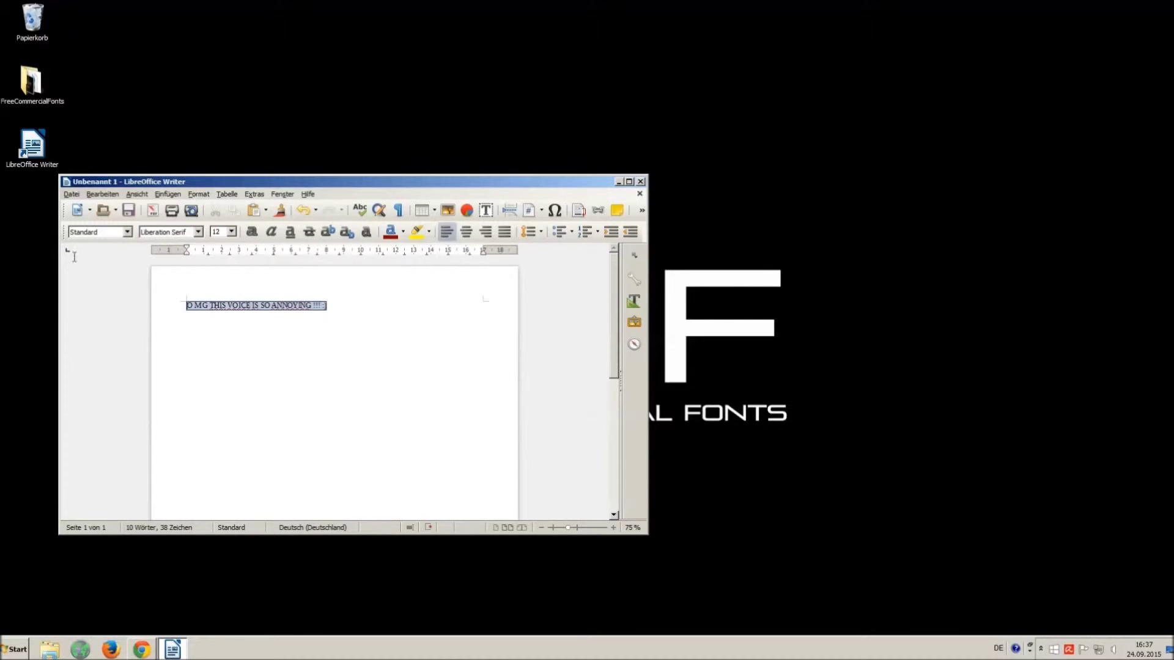
double_click(164, 232)
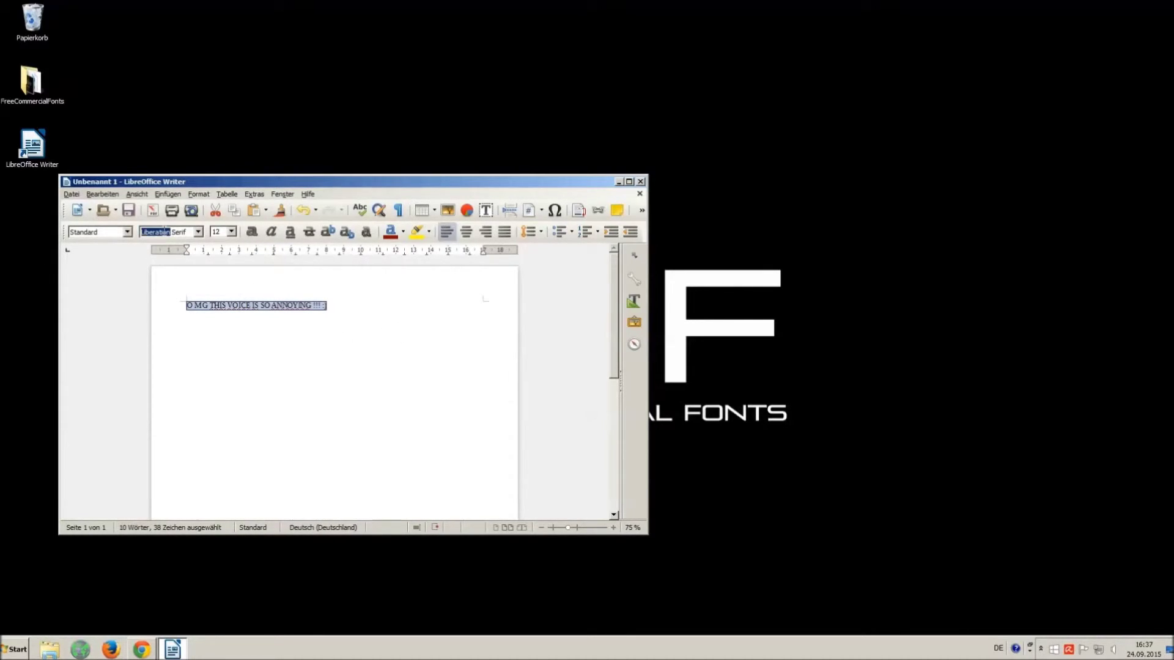
text(Vani ')
key(BackSpace)
key(BackSpace)
key(BackSpace)
key(BackSpace)
key(BackSpace)
key(BackSpace)
Step: Set the line to Riky Vampdator Normal at size 16
click(198, 231)
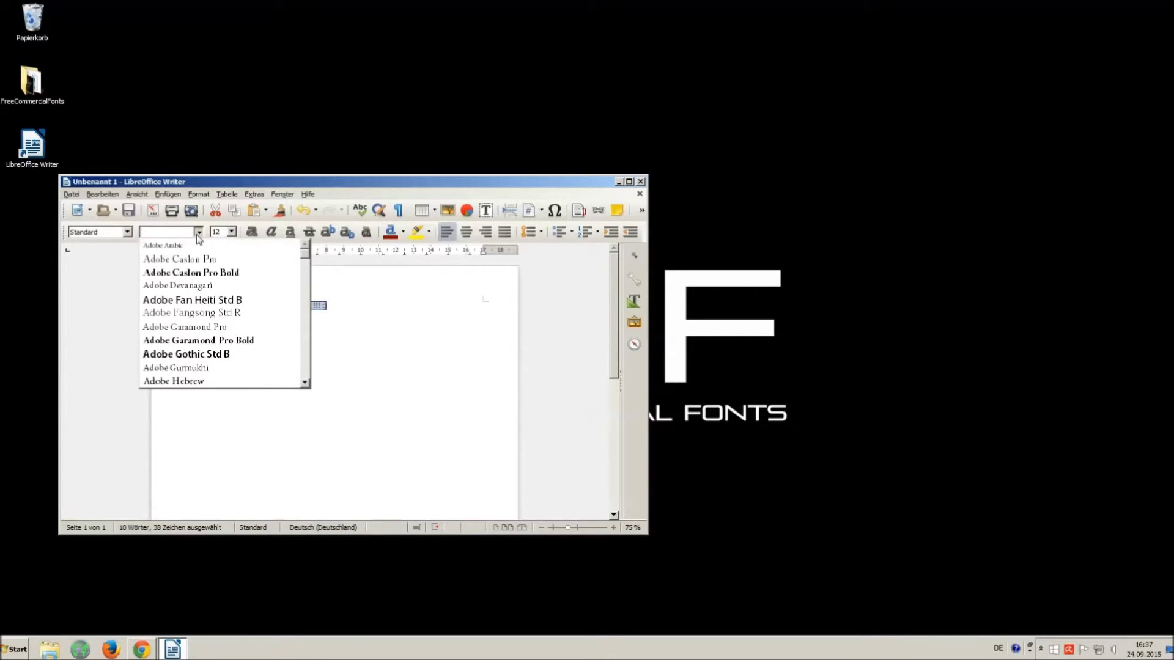
drag(305, 259, 316, 358)
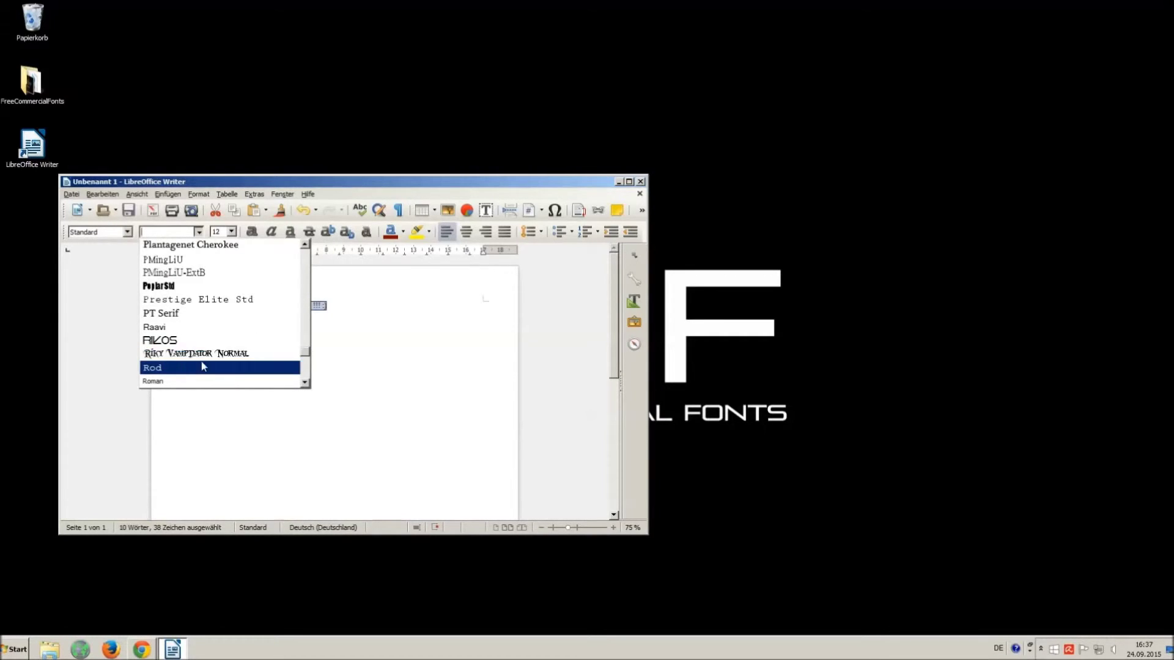
click(177, 354)
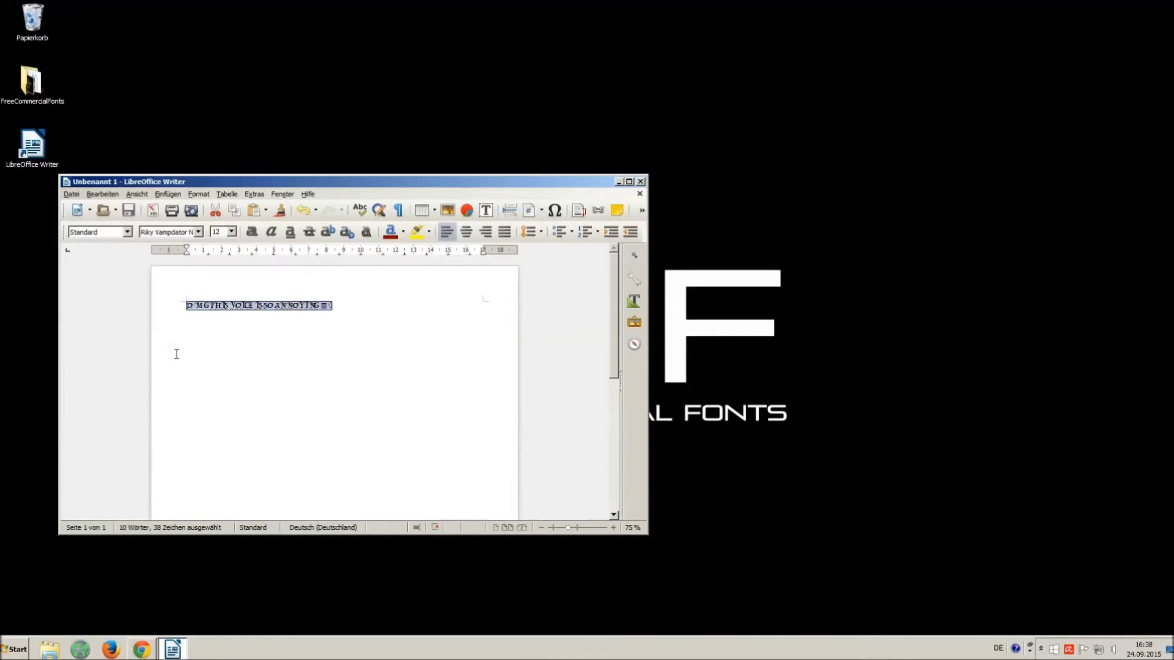
click(232, 232)
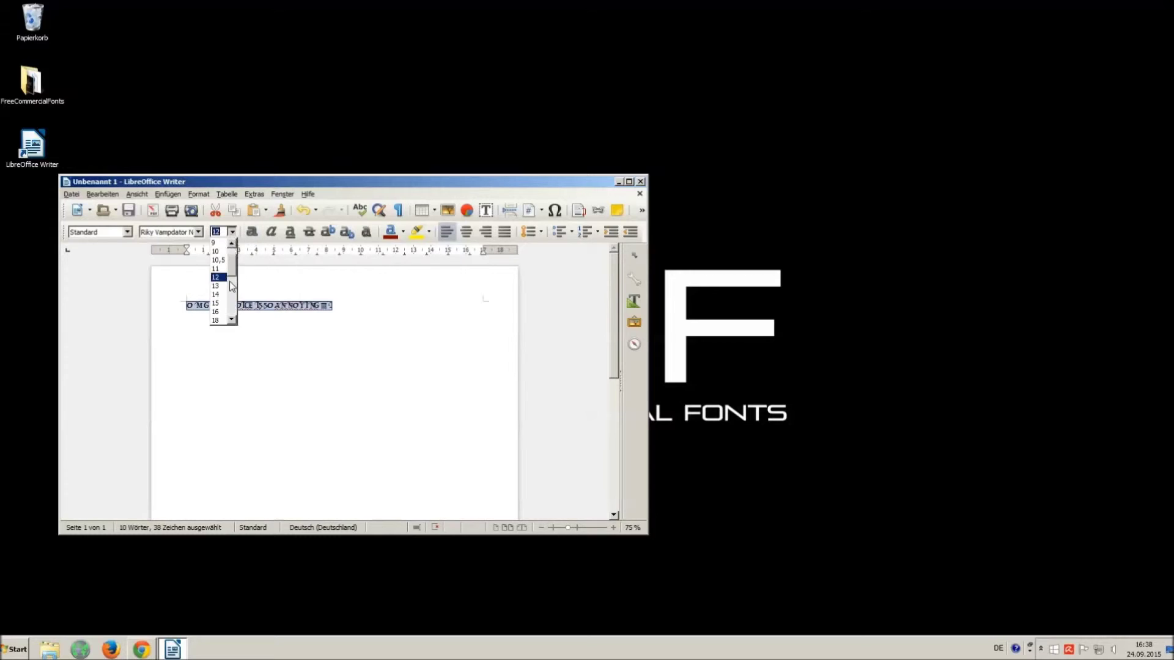
click(222, 317)
Step: Add extra spaces between the words, reselect the line, and close the document
click(309, 317)
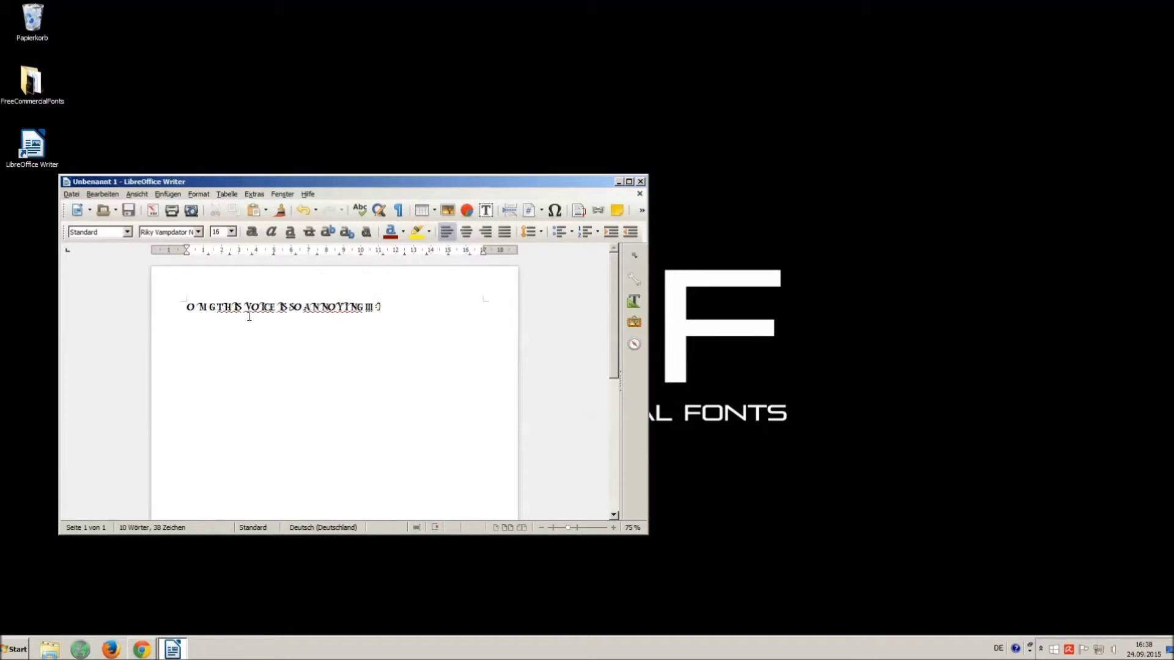
click(219, 307)
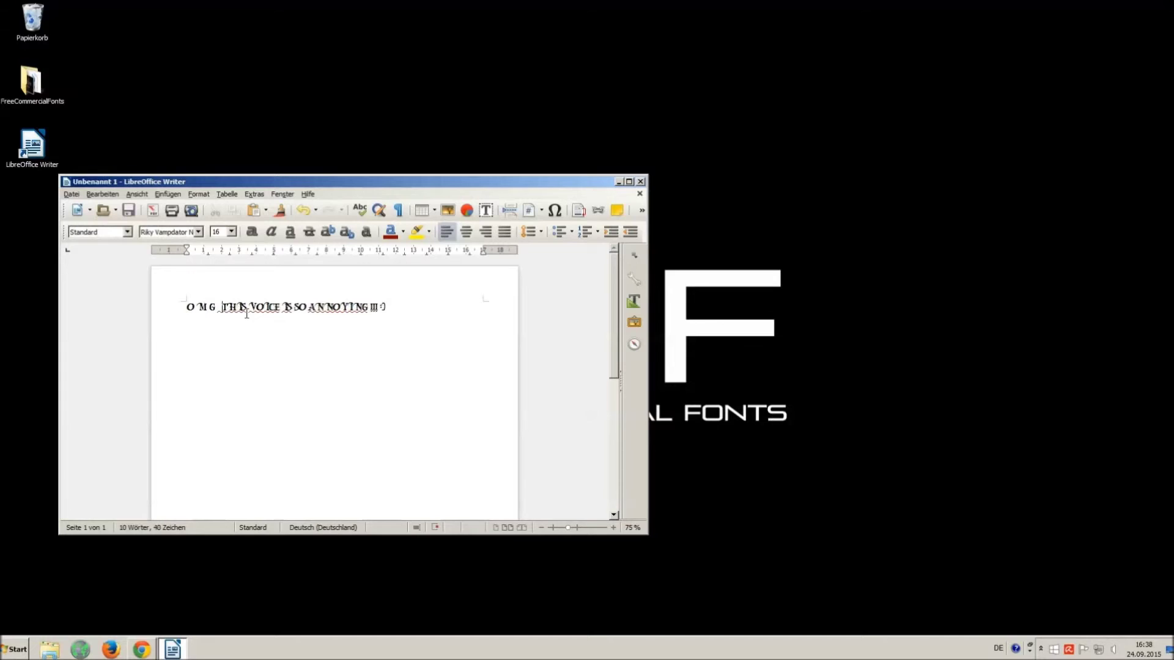
click(286, 307)
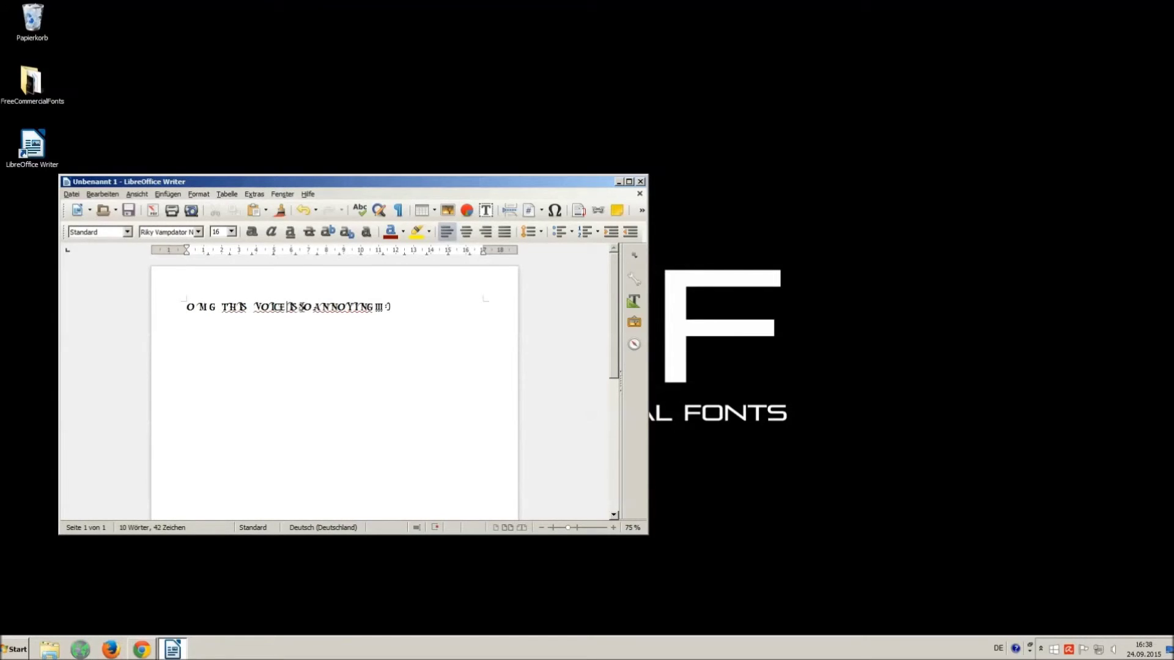
click(299, 307)
click(321, 306)
click(388, 307)
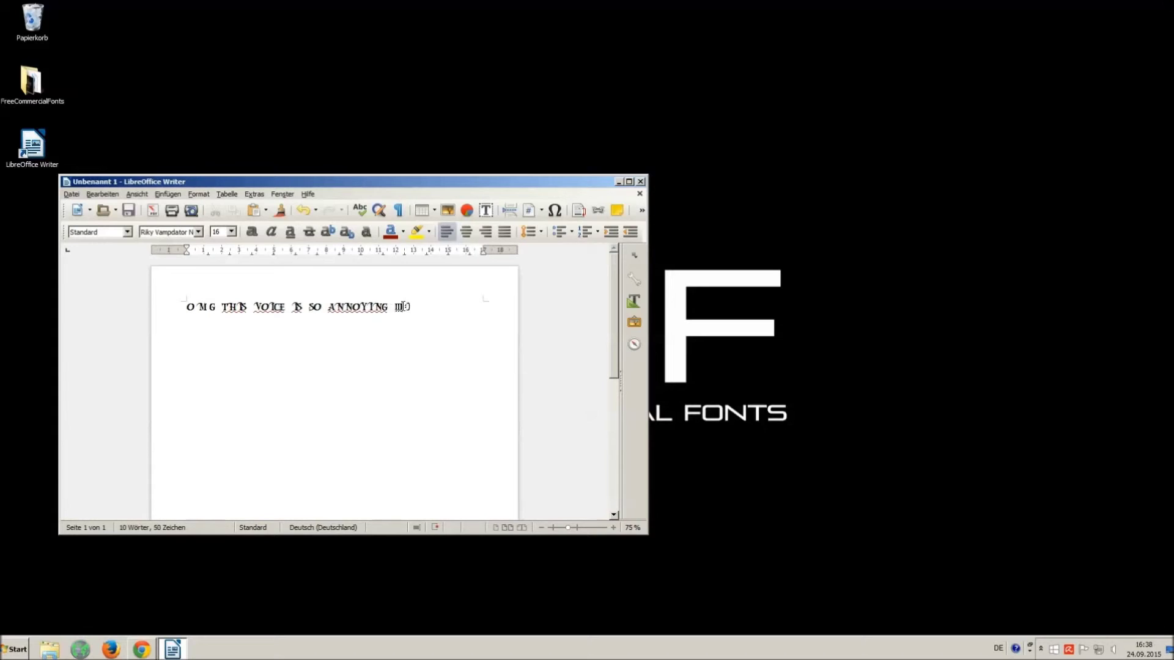
click(403, 307)
drag(441, 307, 104, 272)
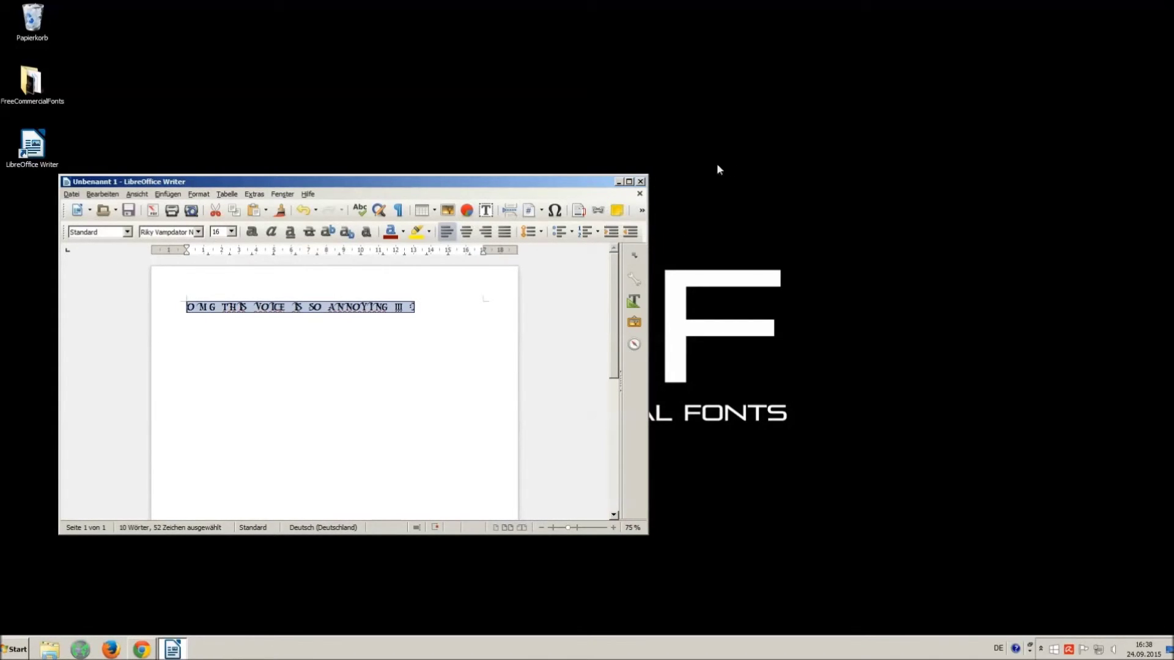
click(640, 181)
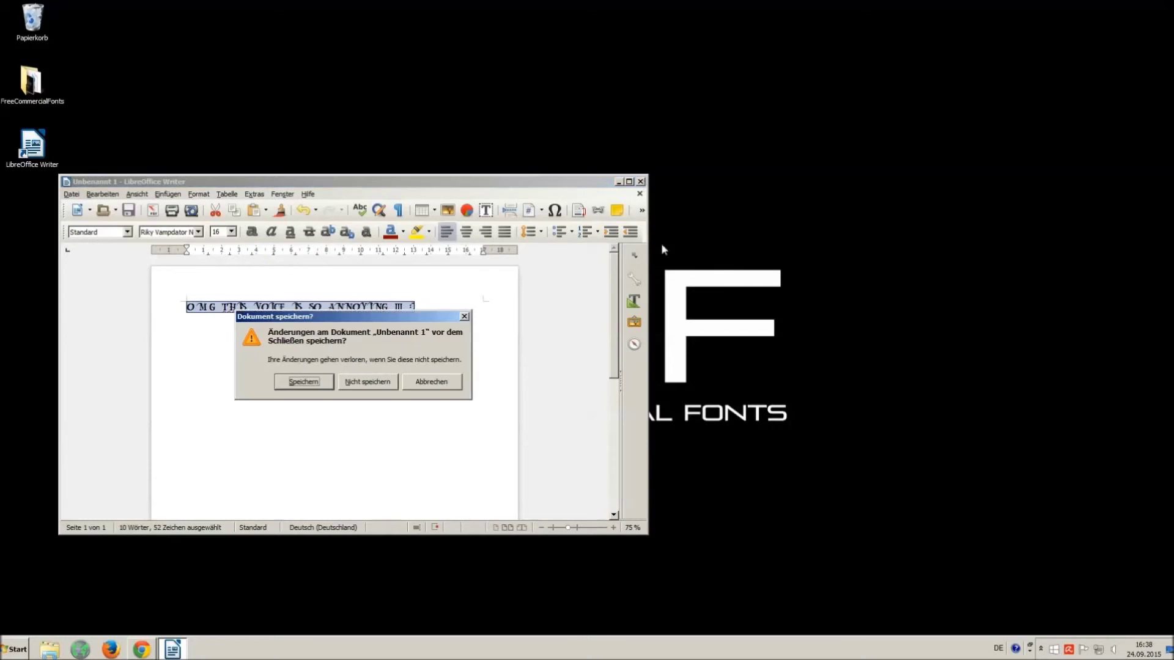
Step: Close the document without saving and return to the YouTube video in Chrome
click(351, 382)
click(142, 649)
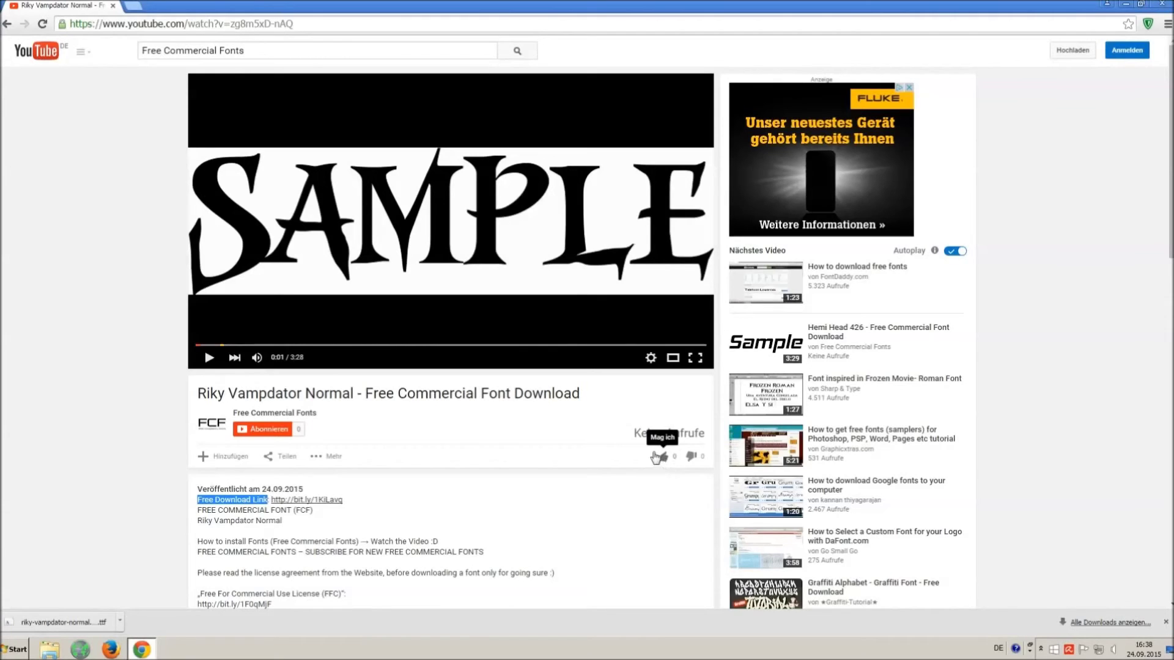
Step: Clear the description's link highlight, close Chrome's downloads bar, and highlight the Music credits
click(671, 463)
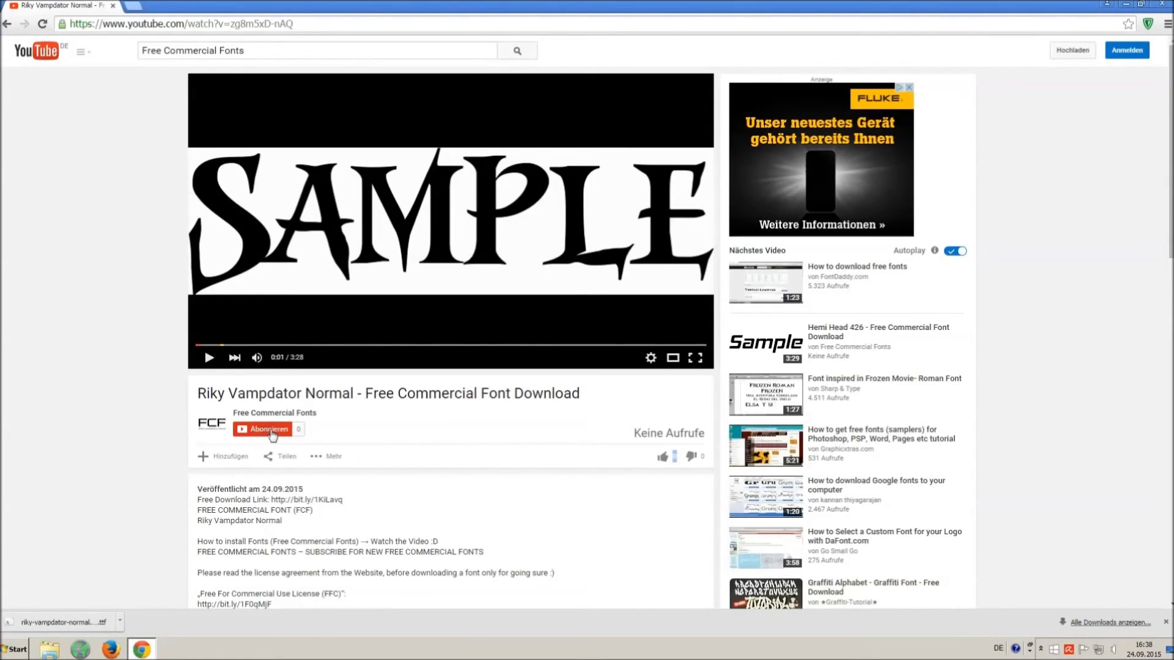
click(1165, 622)
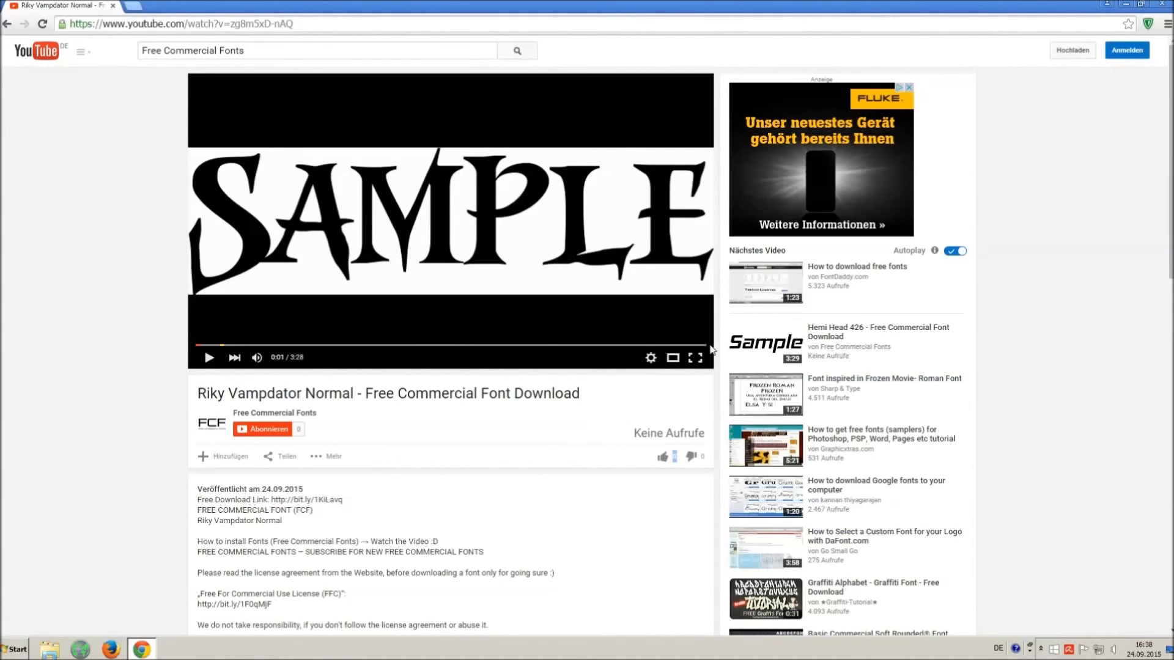
scroll(362, 408, down, 3)
scroll(362, 408, down, 1)
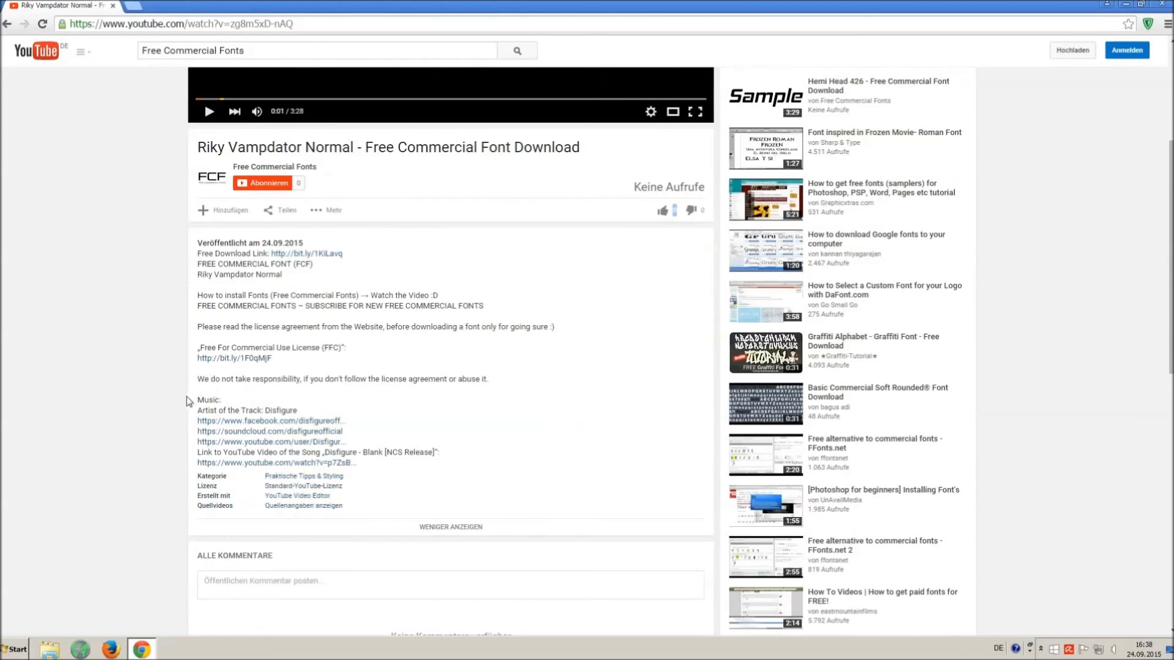
drag(202, 396, 380, 466)
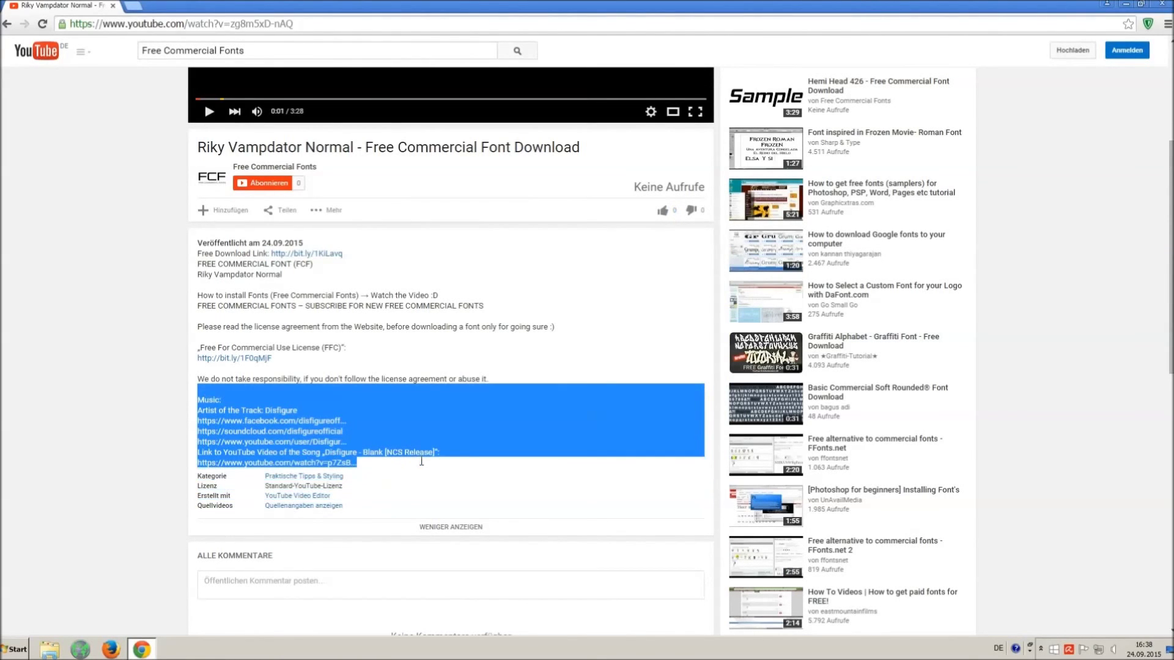